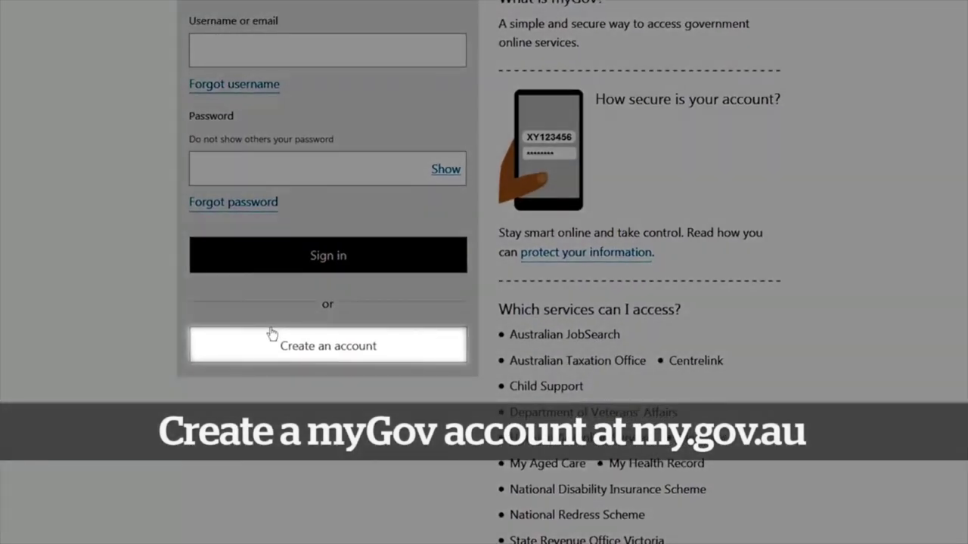
- Begin a new myGov account: agree to the terms, submit the sign-in email address, and enter the emailed code
click(272, 337)
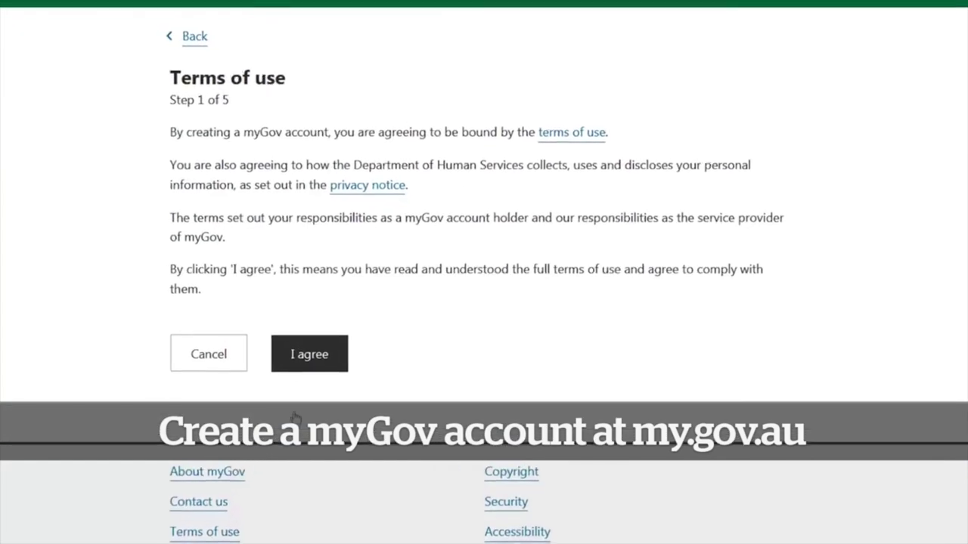
click(296, 366)
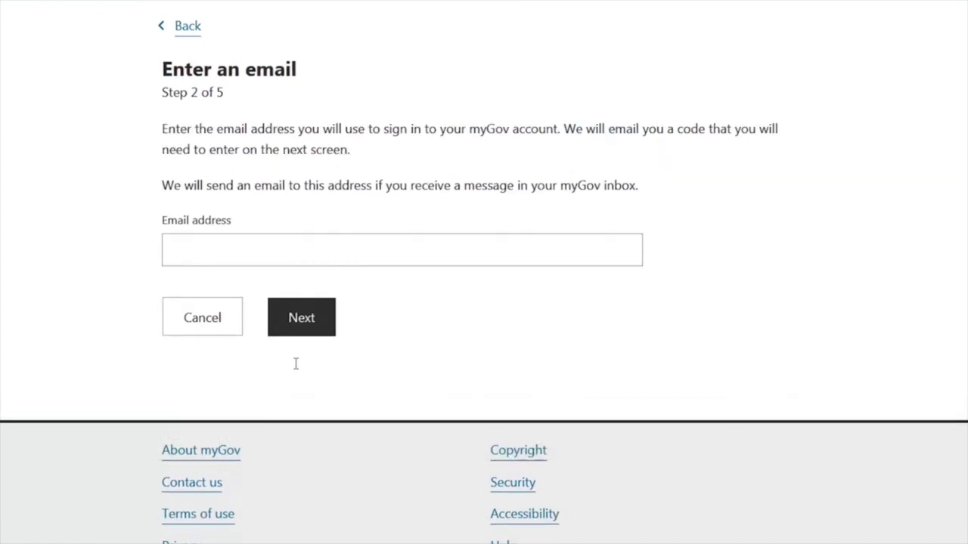
click(313, 263)
text(address@email.com)
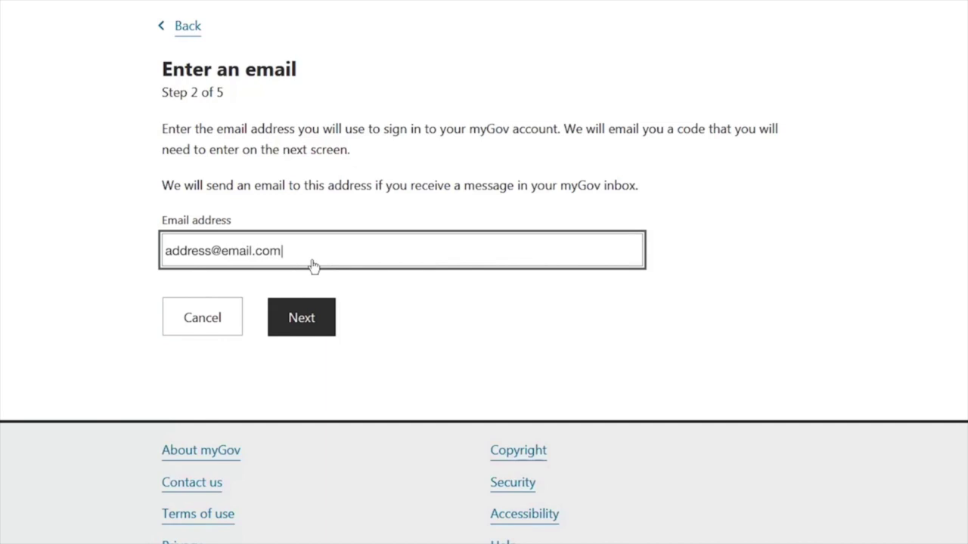
click(312, 317)
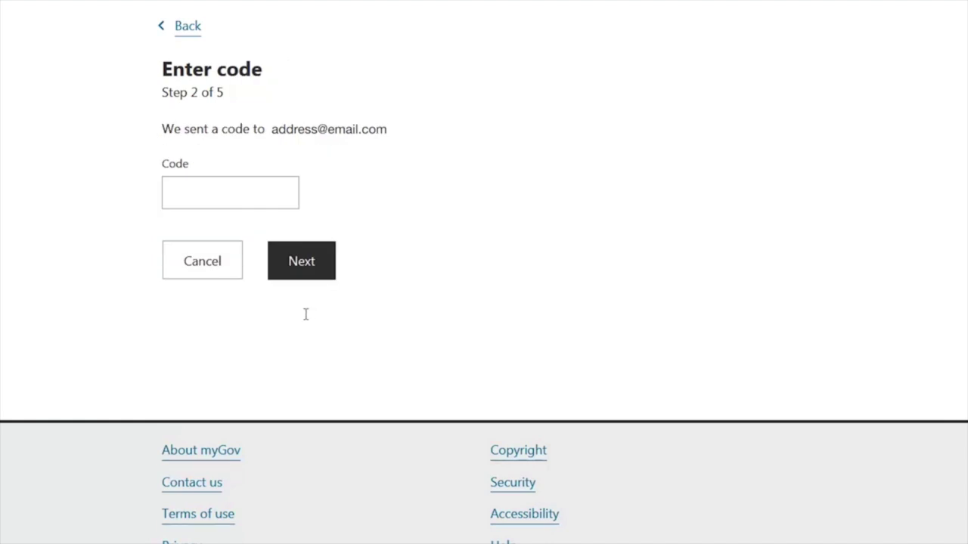
click(274, 200)
text(98)
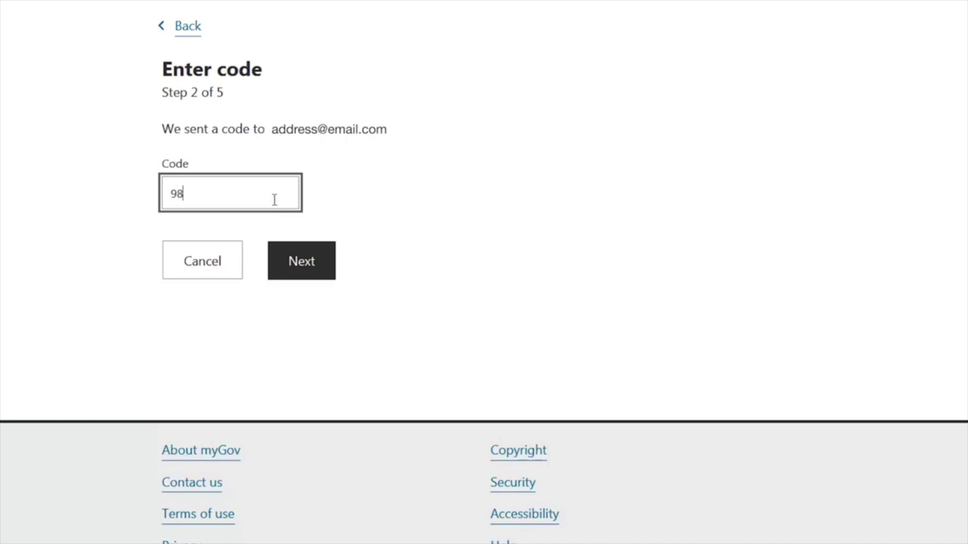
text(1634)
- Confirm the emailed code, then verify the mobile number with the texted code
click(292, 259)
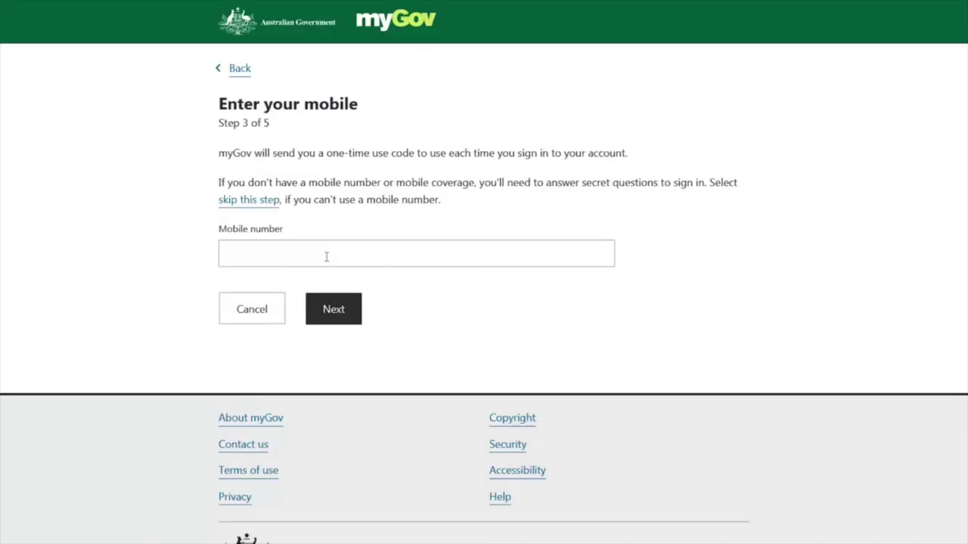
click(326, 257)
text(9876543)
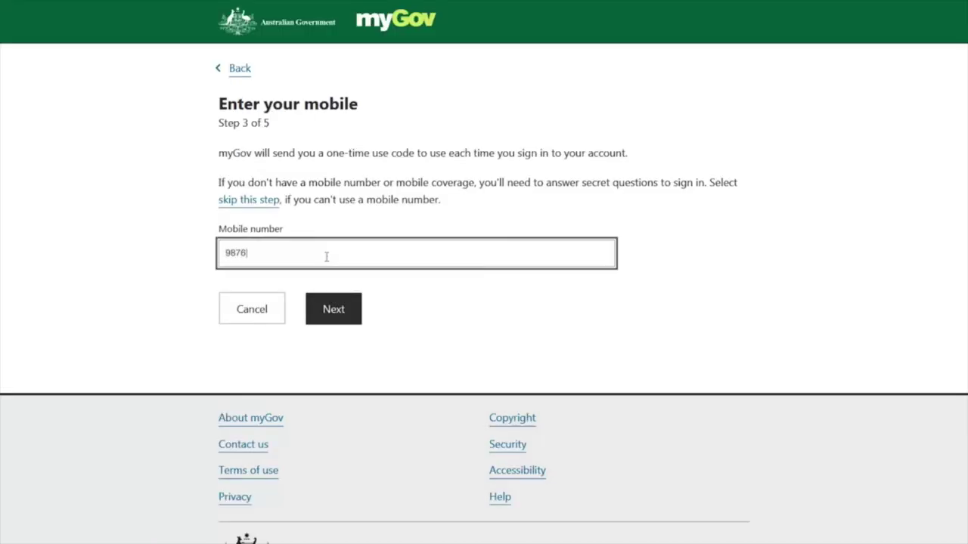
text(210)
click(335, 310)
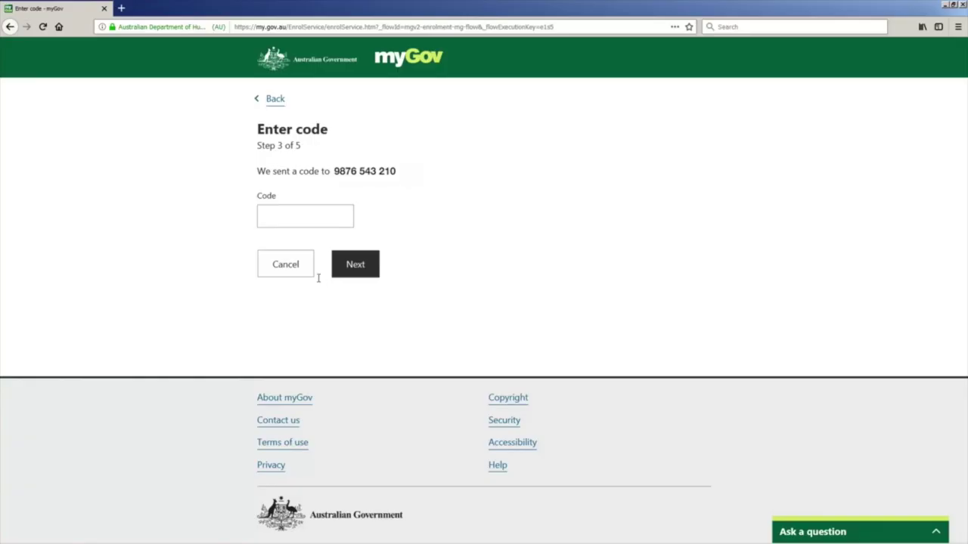
click(266, 217)
text(848891)
click(346, 264)
- Enter the new account password and re-enter it to confirm
click(355, 244)
text(••••••••)
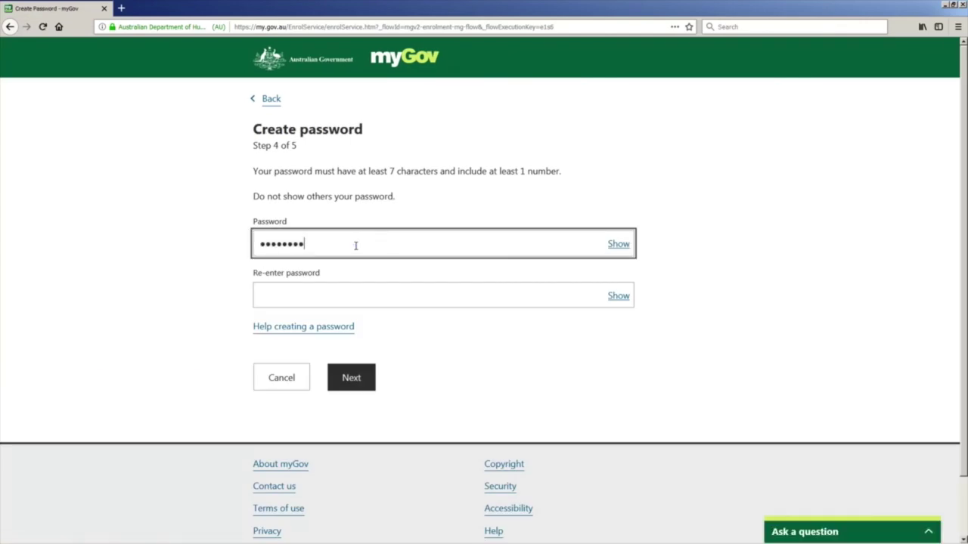
key(Tab)
text(•••••••••)
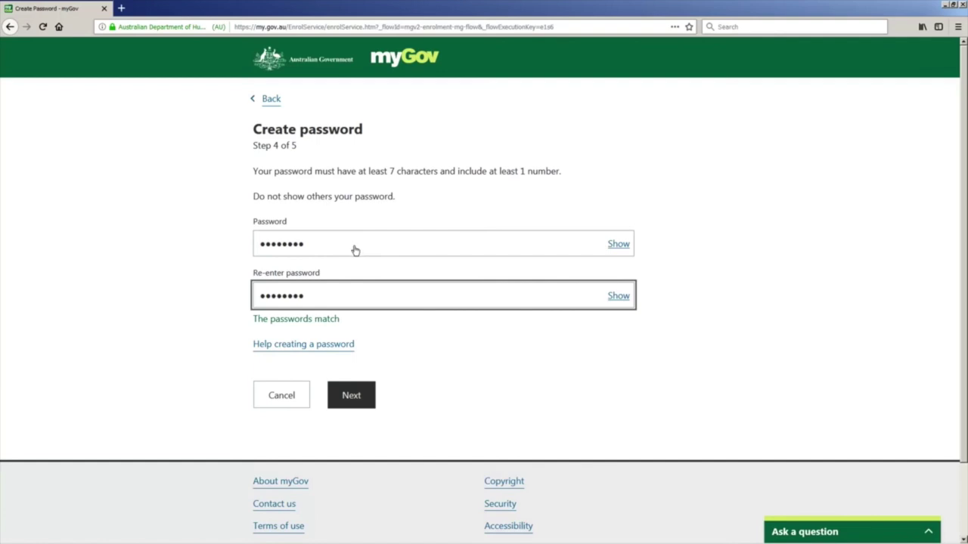
- Submit the password, then answer the first-street secret question
click(352, 391)
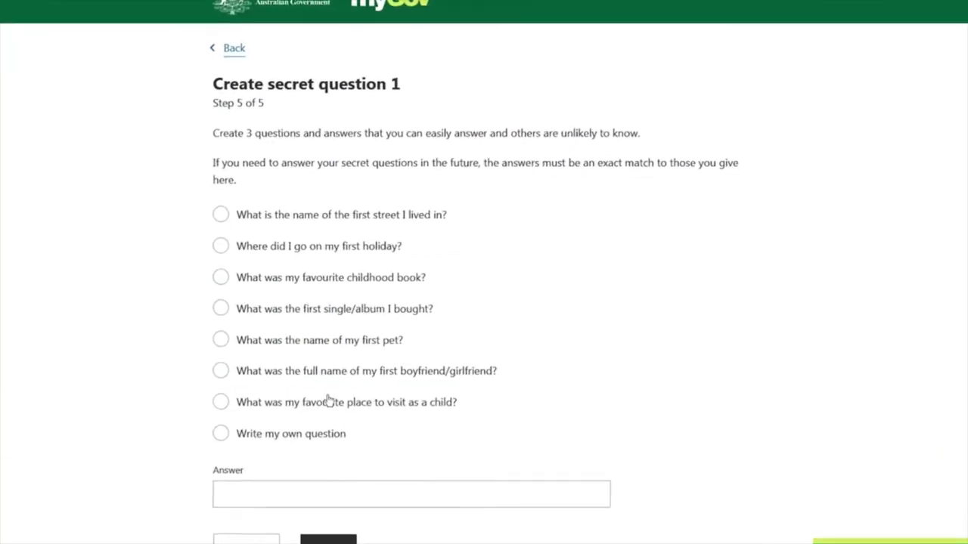
click(260, 238)
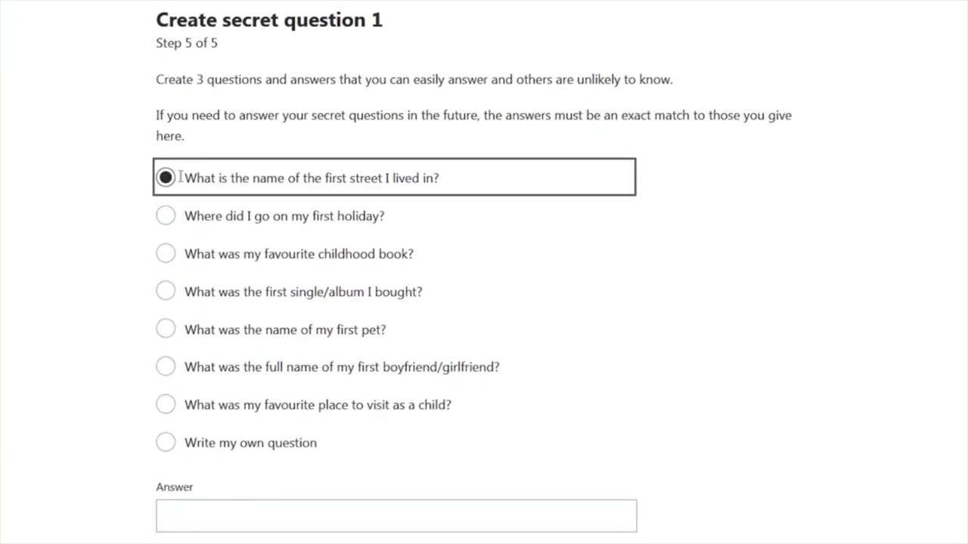
click(225, 518)
text(Australia St)
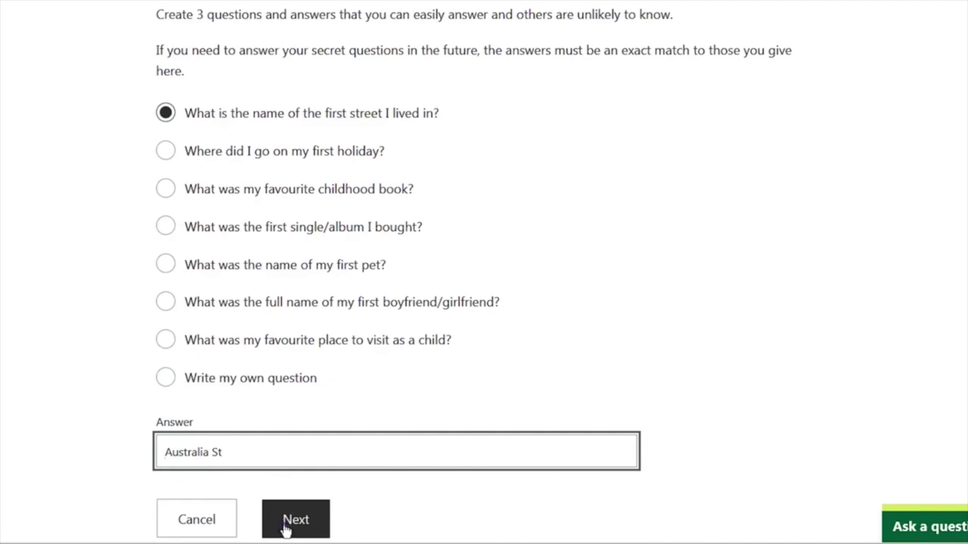
click(282, 527)
- Write a custom final secret question with its answer and submit to create the account
click(267, 341)
click(257, 404)
text(Q3)
key(Tab)
text(A3)
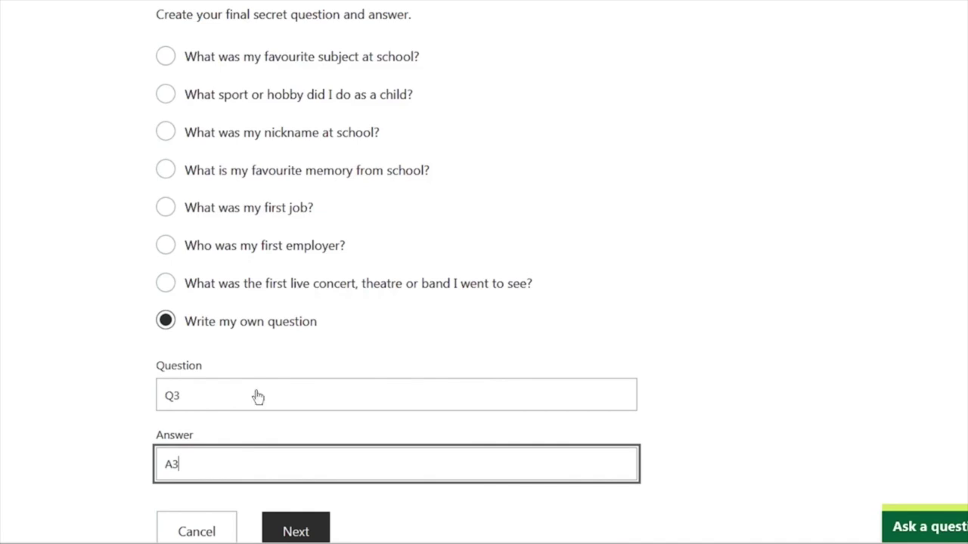
click(295, 532)
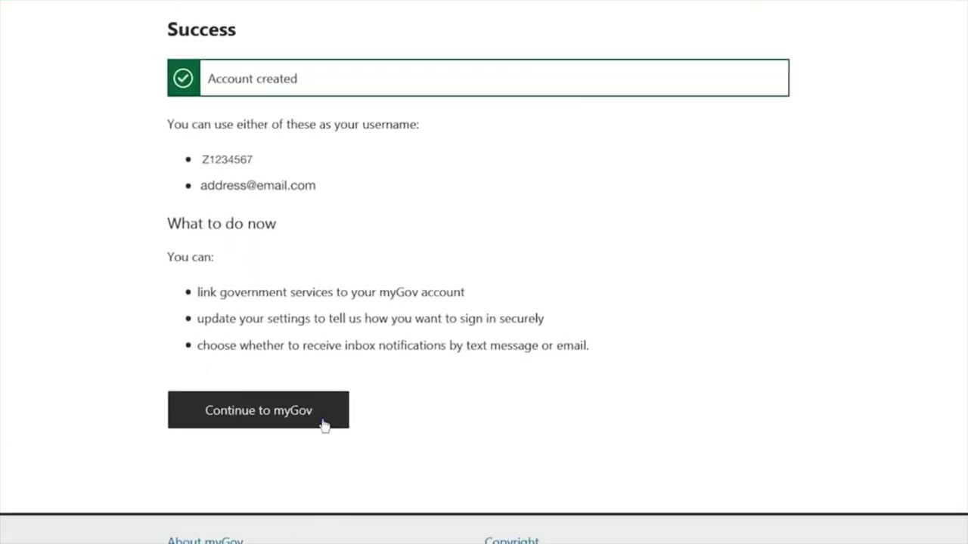
- Go from the Success page to myGov Home and open the Link your first service list
click(323, 423)
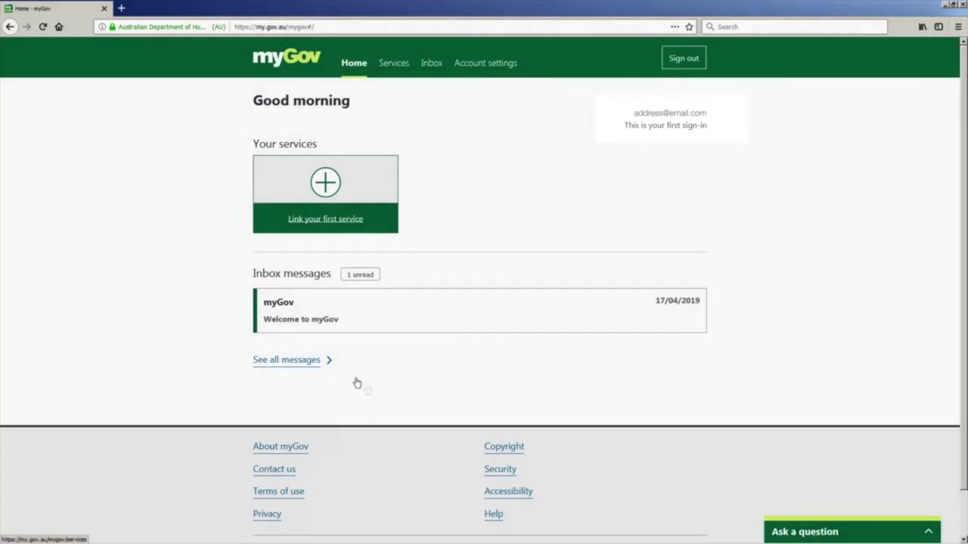
click(336, 192)
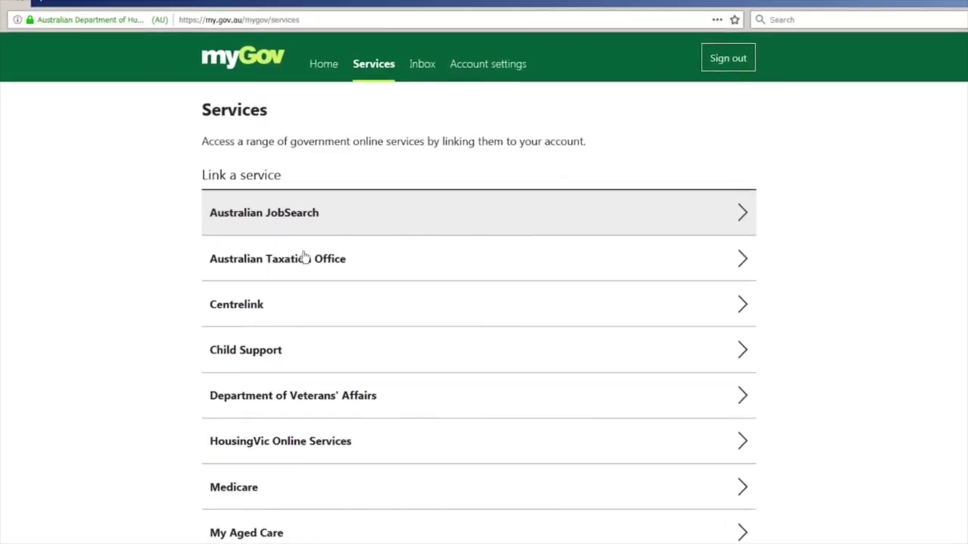
- Choose Australian Taxation Office, agree to storing personal details, and verify with Questions specific to you
click(296, 272)
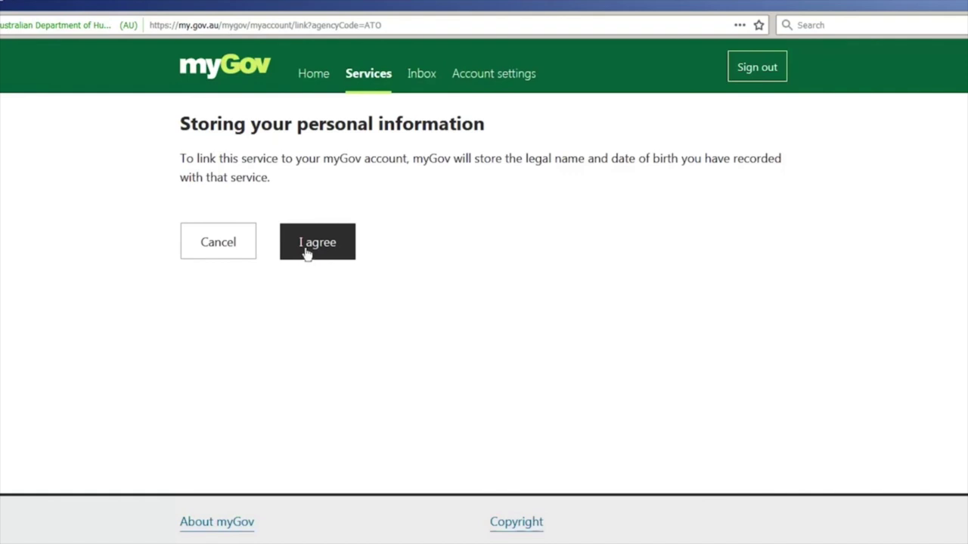
click(305, 250)
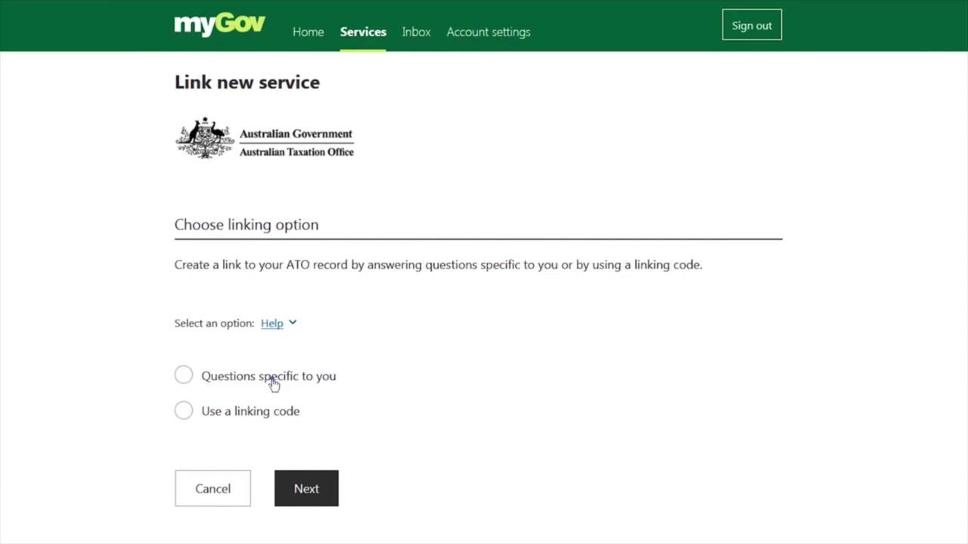
click(273, 381)
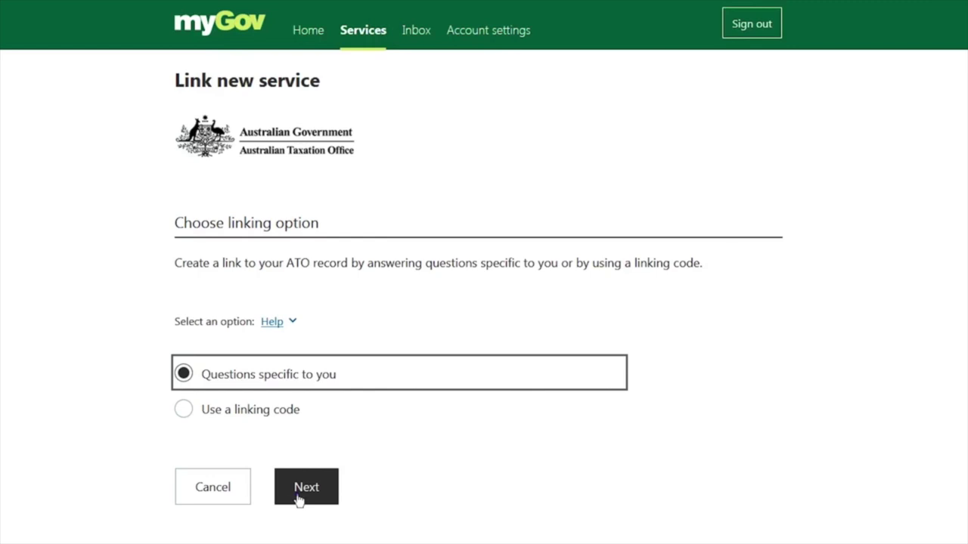
click(299, 495)
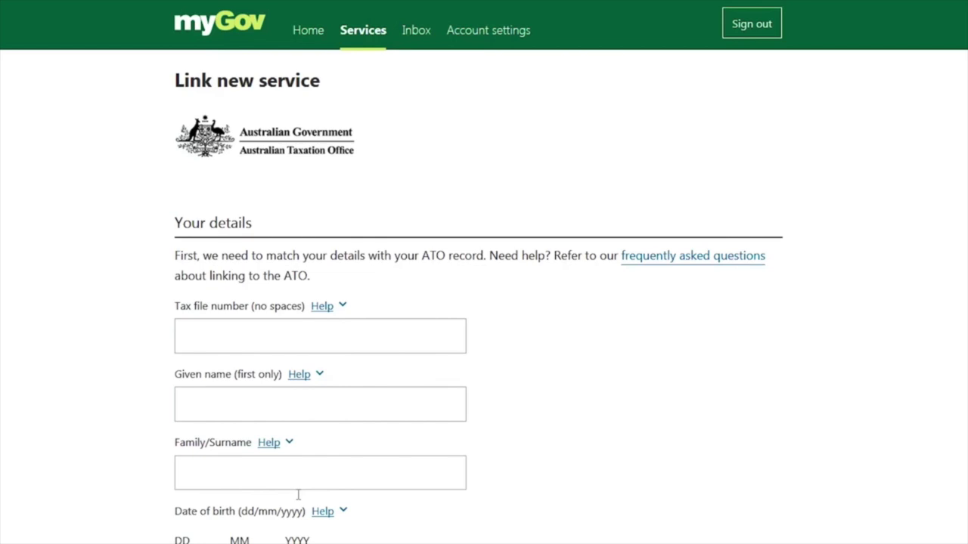
- Enter the tax file number, given name and family name in the ATO details form
scroll(300, 479, down, 3)
scroll(309, 363, down, 3)
click(308, 234)
text(987654321)
key(Tab)
text(Jane)
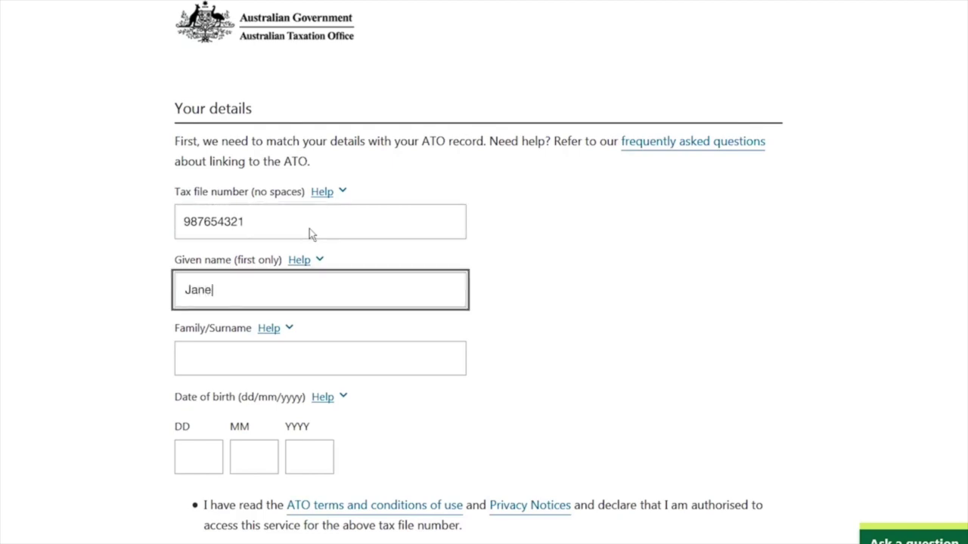
key(Tab)
text(Citizen)
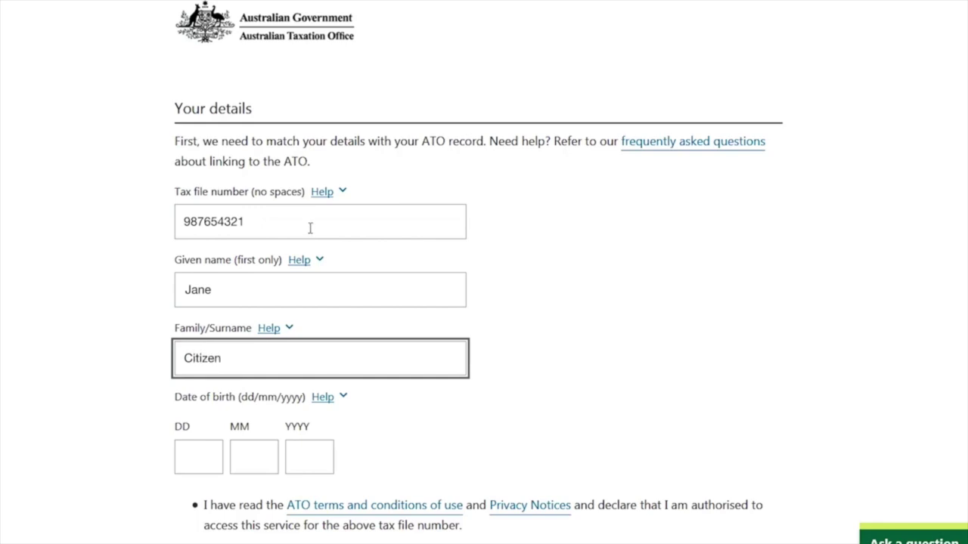
- Fill in the date of birth as day, month and year, and tick the declaration agreement
click(214, 452)
text(27)
key(Tab)
text(05)
key(Tab)
text(1988)
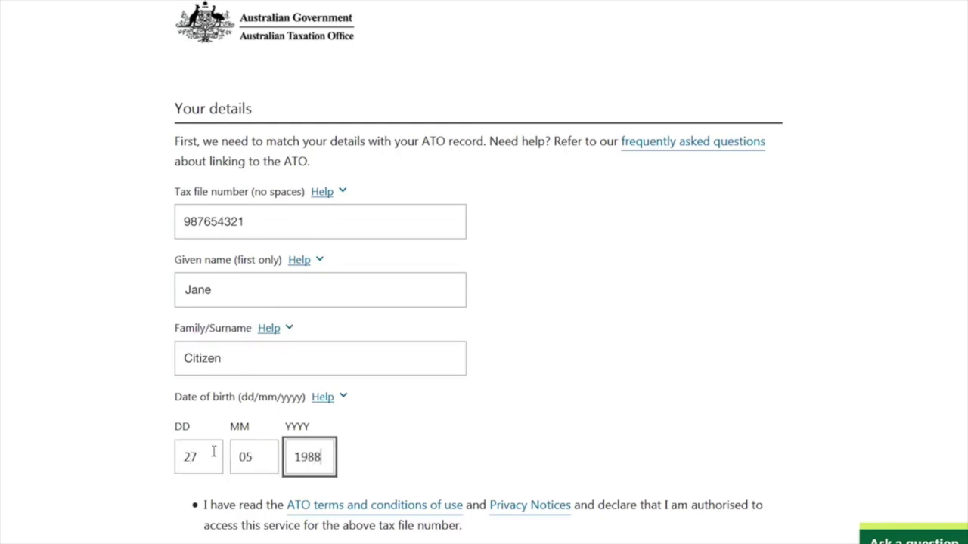
scroll(214, 453, down, 5)
click(182, 390)
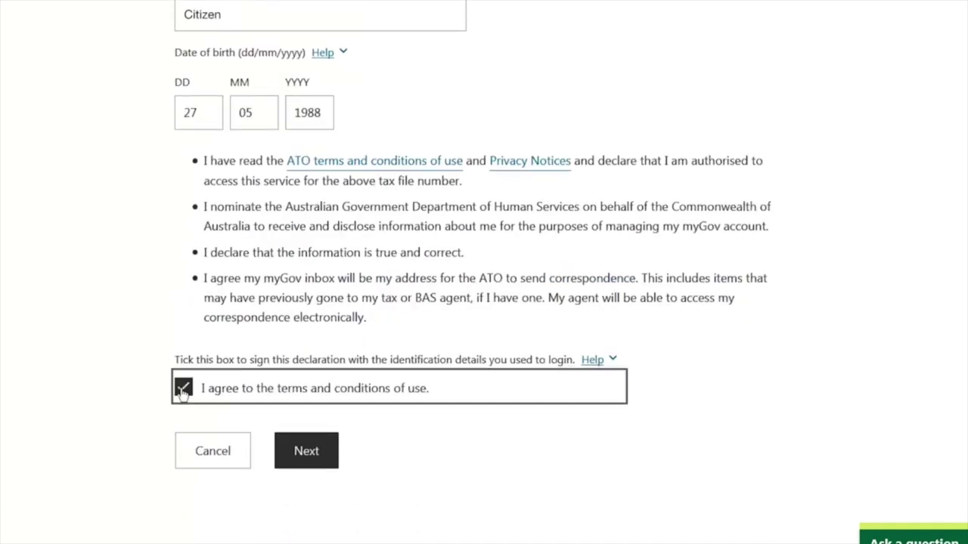
- Submit the details and identity answers to link the ATO, then open ATO online services
click(293, 458)
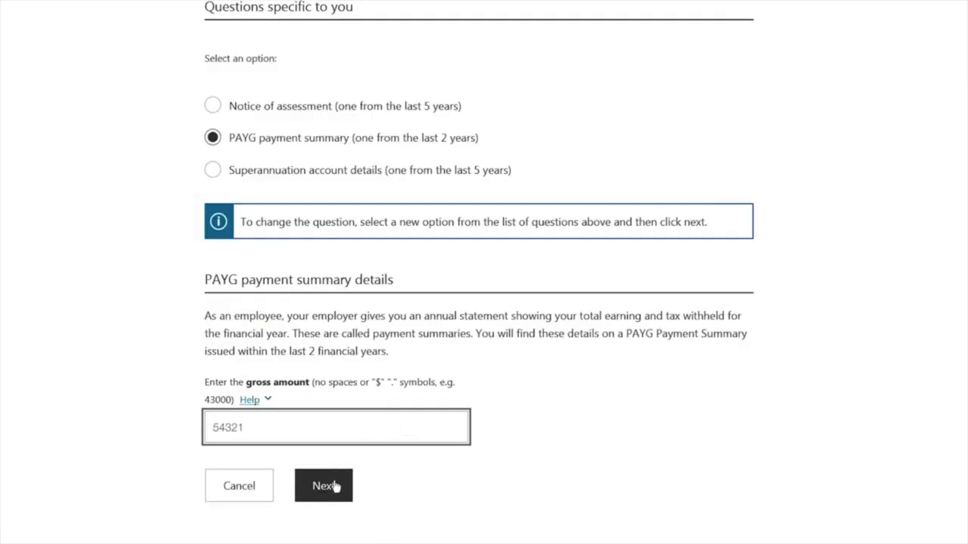
click(325, 486)
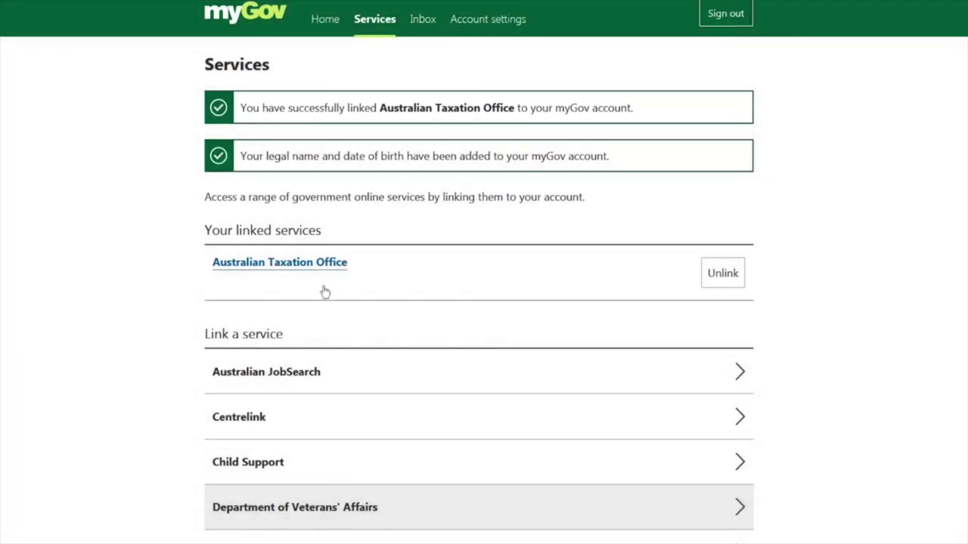
click(325, 264)
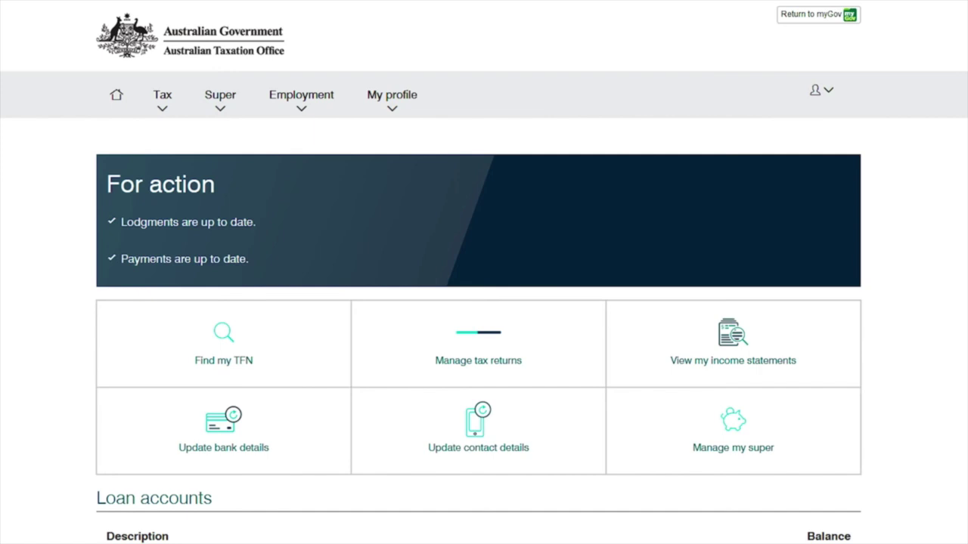